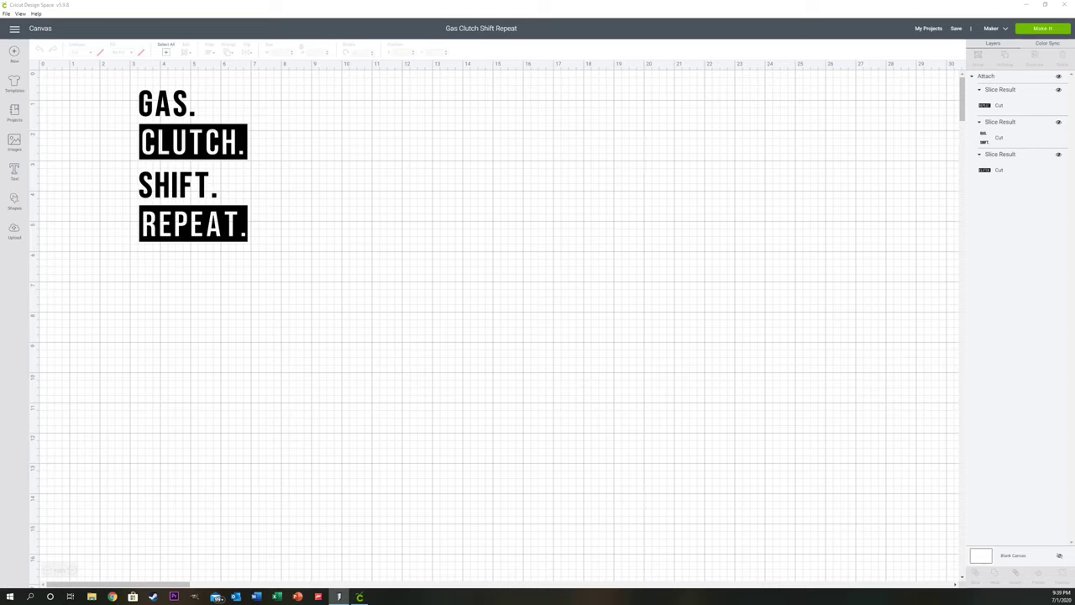
Drag the GAS. CLUTCH. SHIFT. REPEAT. lettering right and down on the canvas
drag(222, 145, 375, 208)
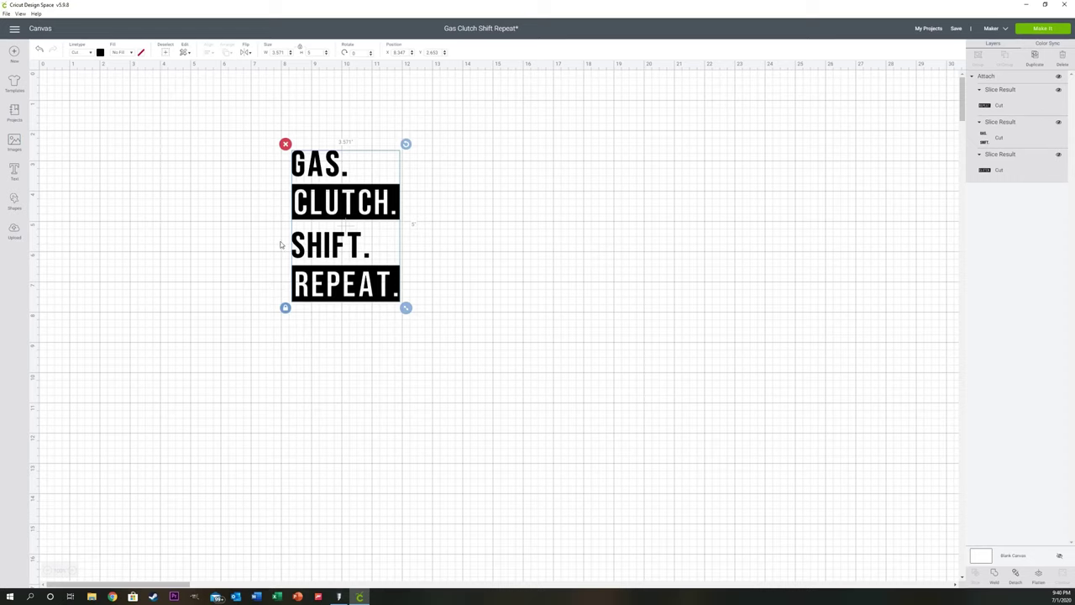
Add a white square, stretch it over the whole canvas and send it behind the lettering
drag(342, 210, 209, 149)
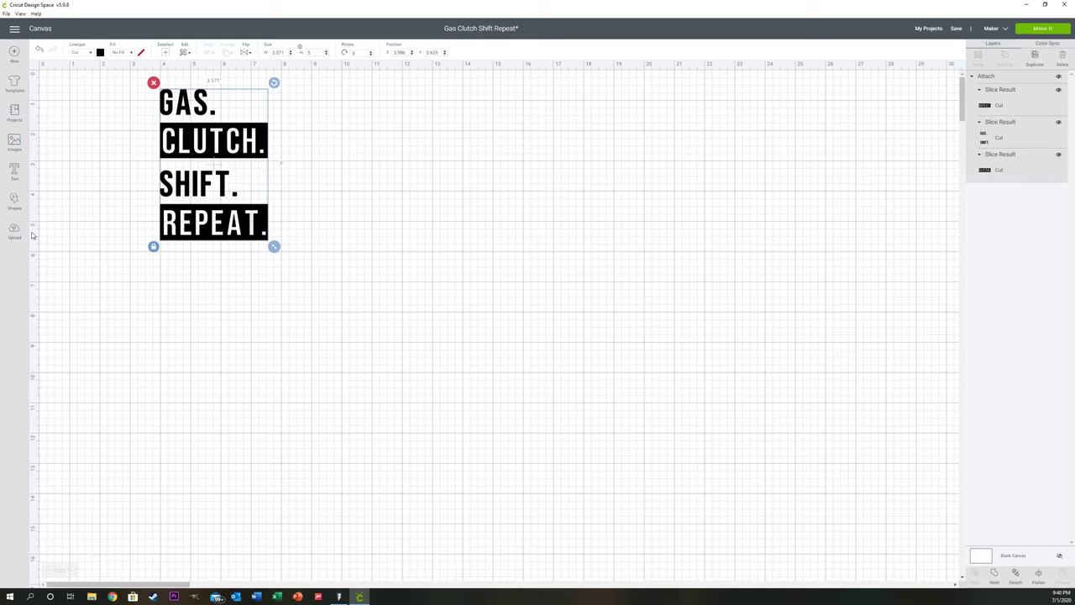
click(14, 205)
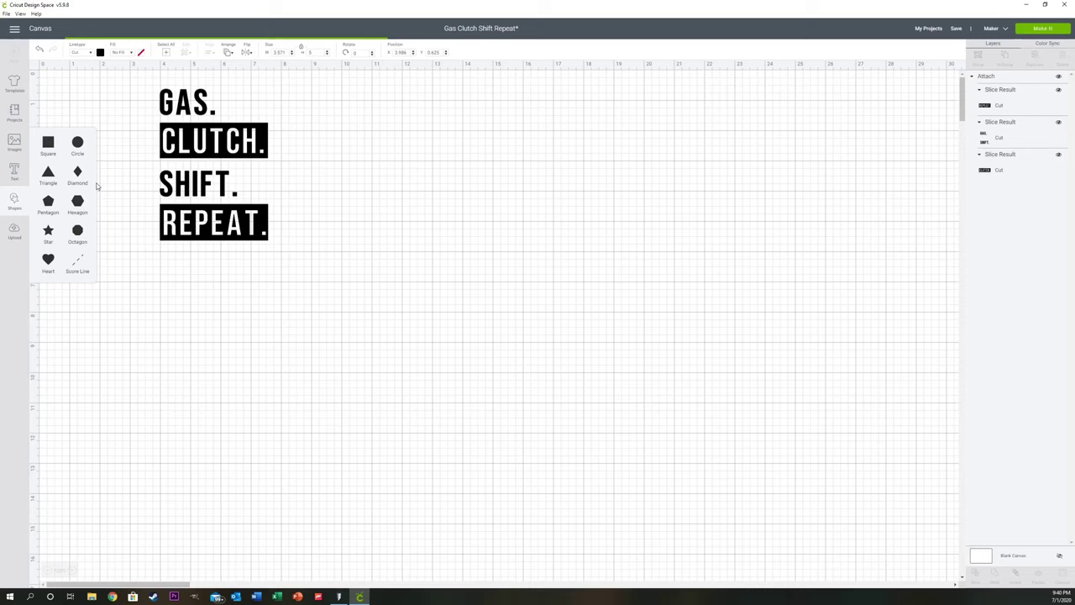
click(48, 143)
drag(113, 153, 113, 119)
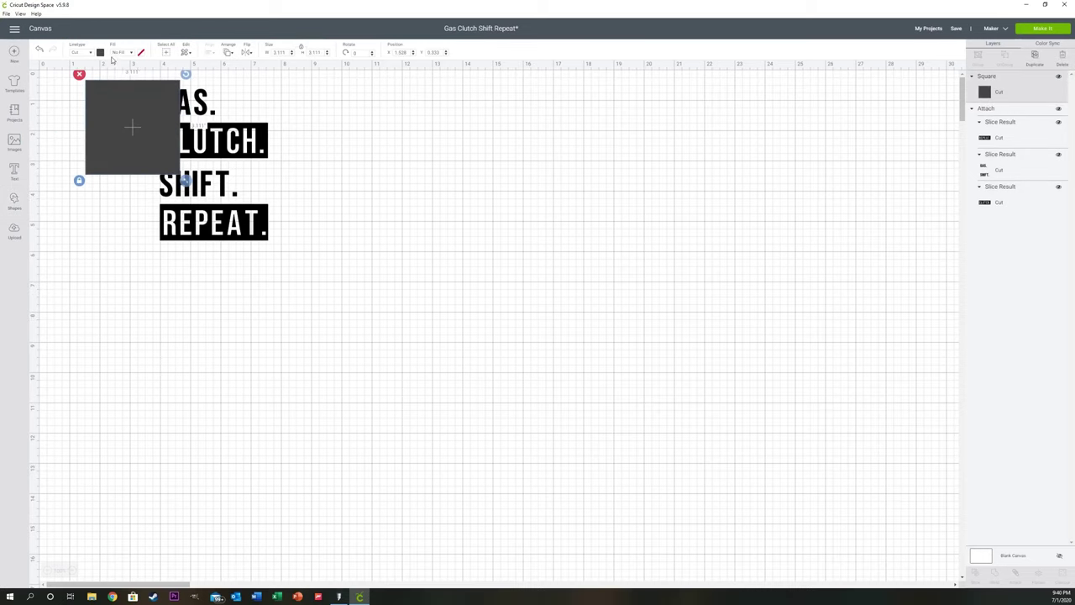
click(100, 52)
click(109, 127)
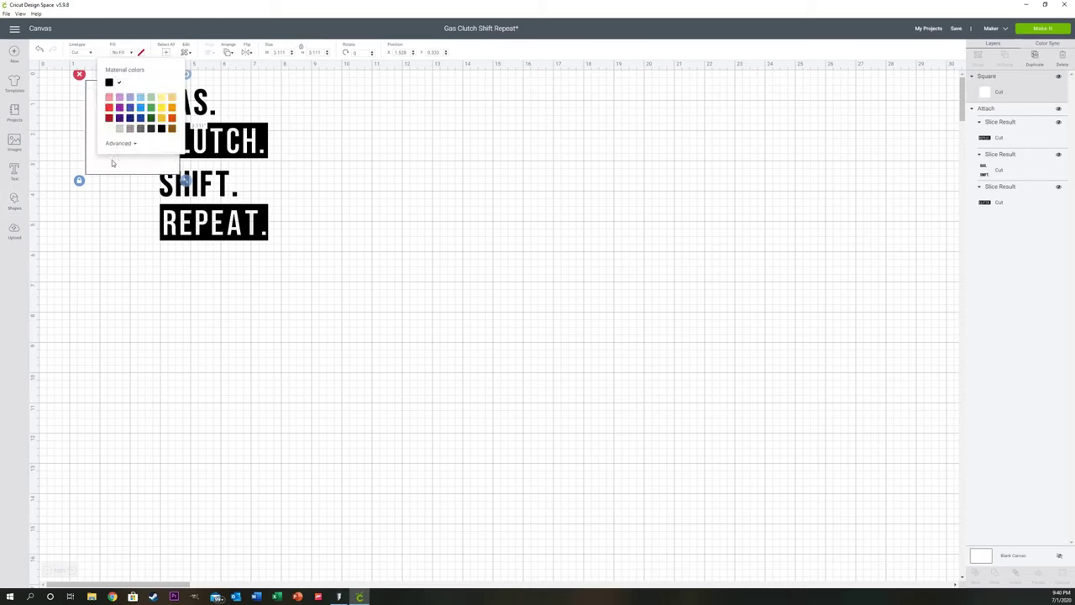
click(113, 163)
drag(109, 161, 69, 158)
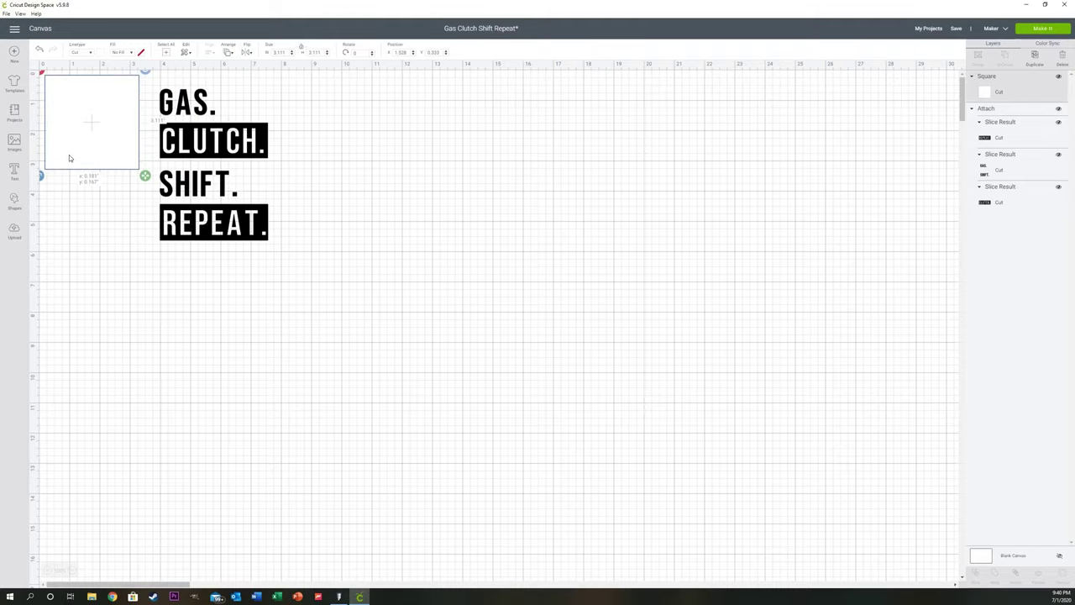
drag(146, 175, 951, 582)
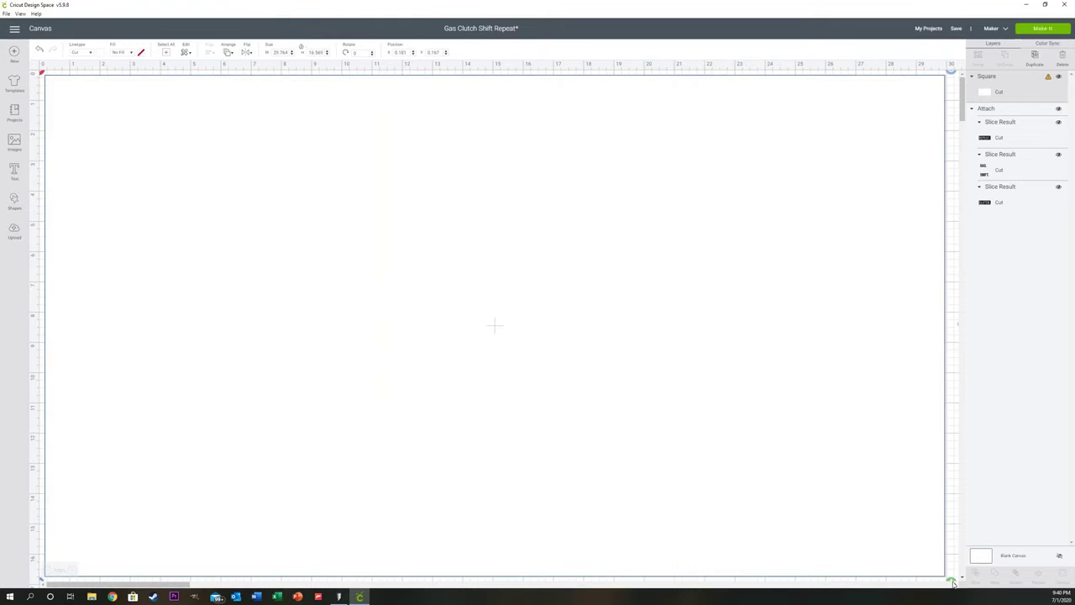
right_click(277, 266)
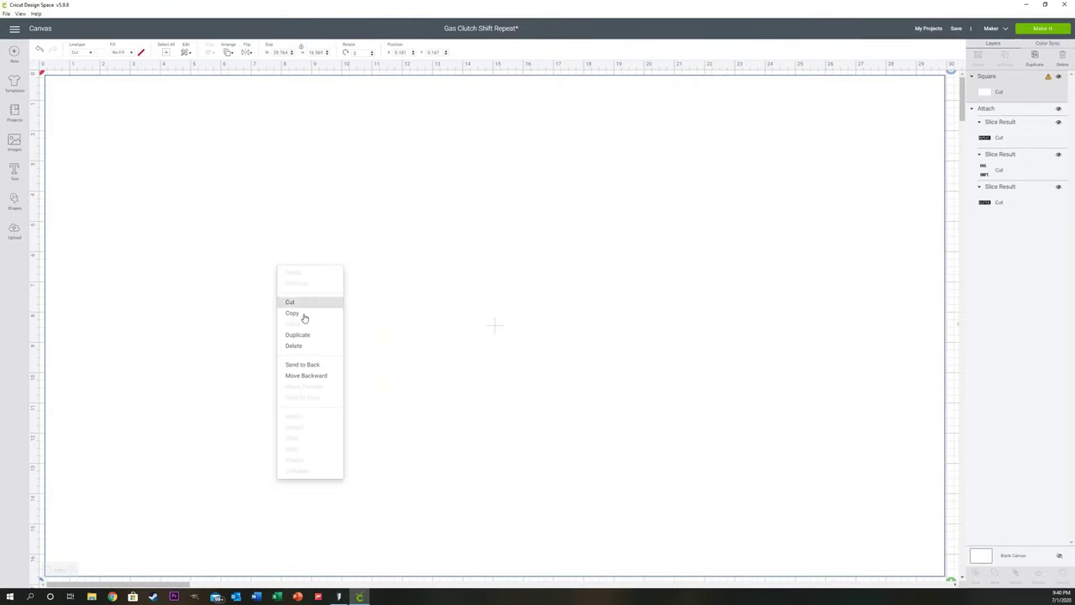
click(310, 367)
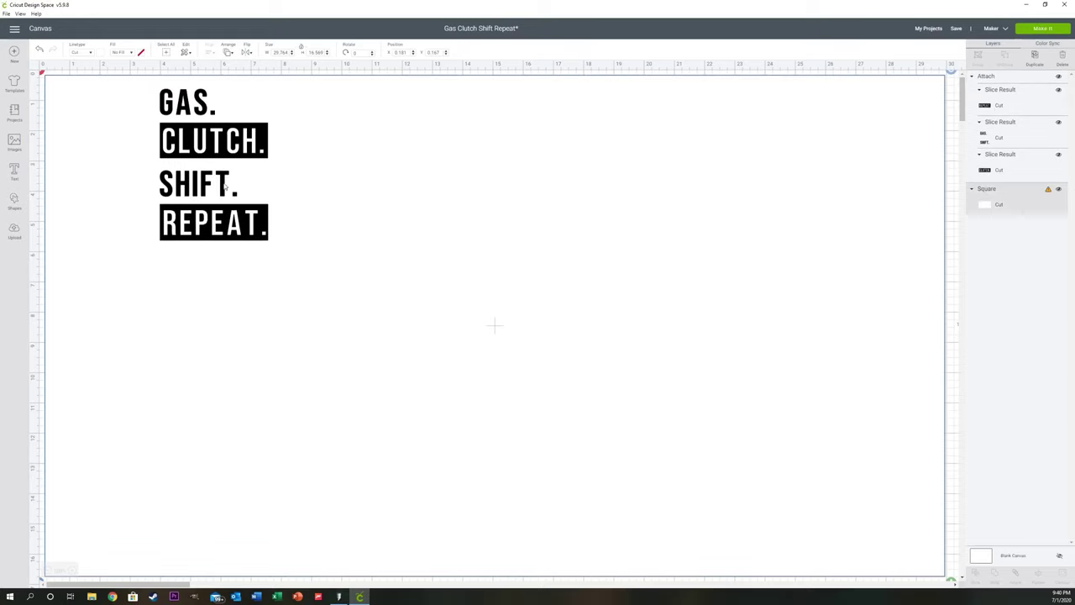
Reposition the lettering and enlarge it to about 10.3 inches wide
drag(226, 186, 271, 219)
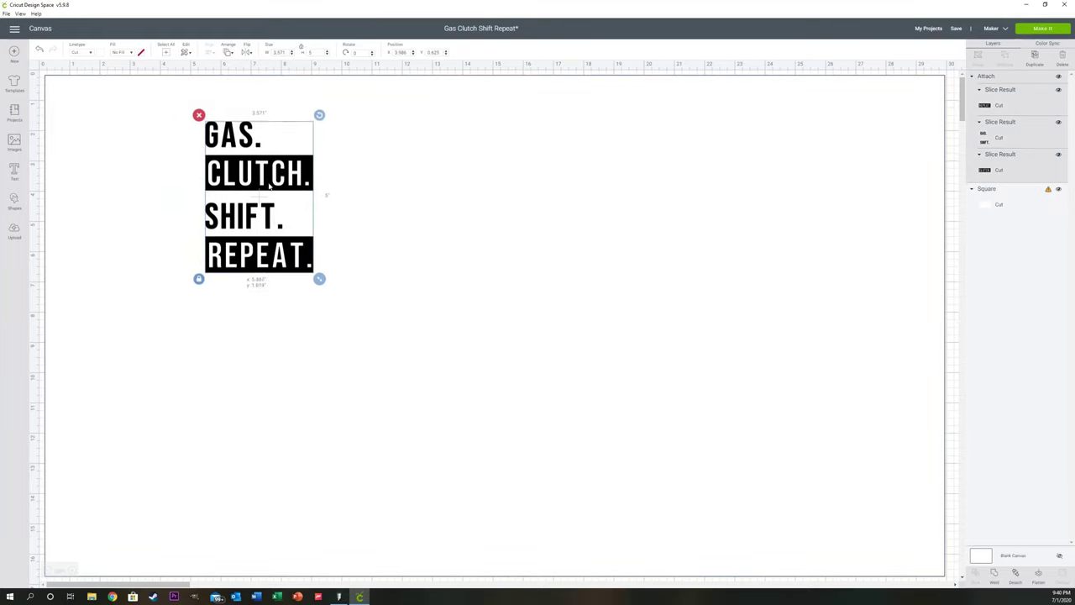
drag(319, 279, 538, 529)
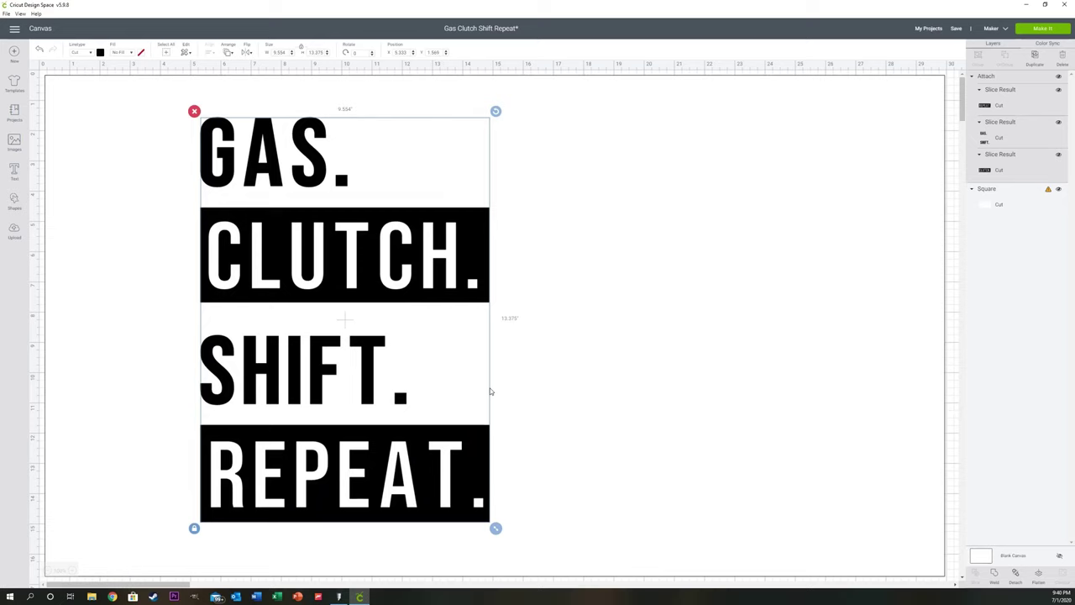
drag(395, 293, 470, 280)
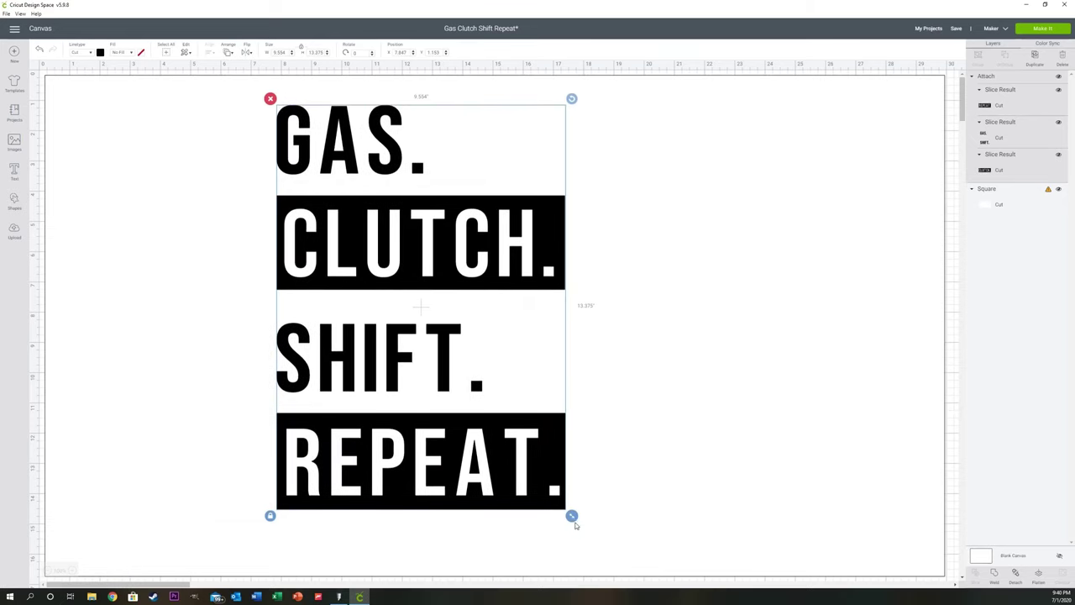
drag(575, 525, 614, 549)
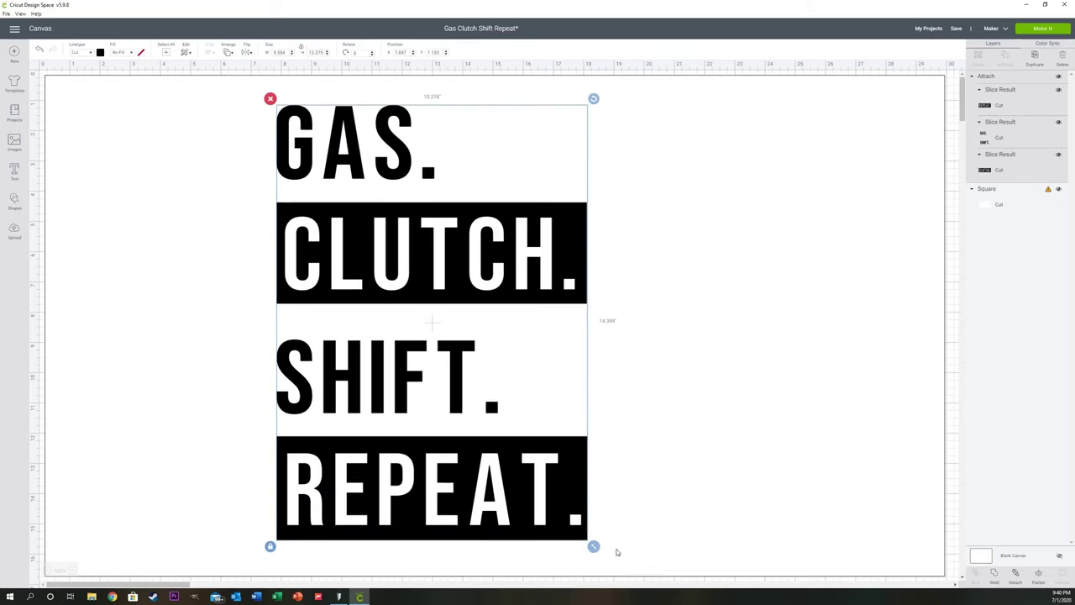
click(698, 403)
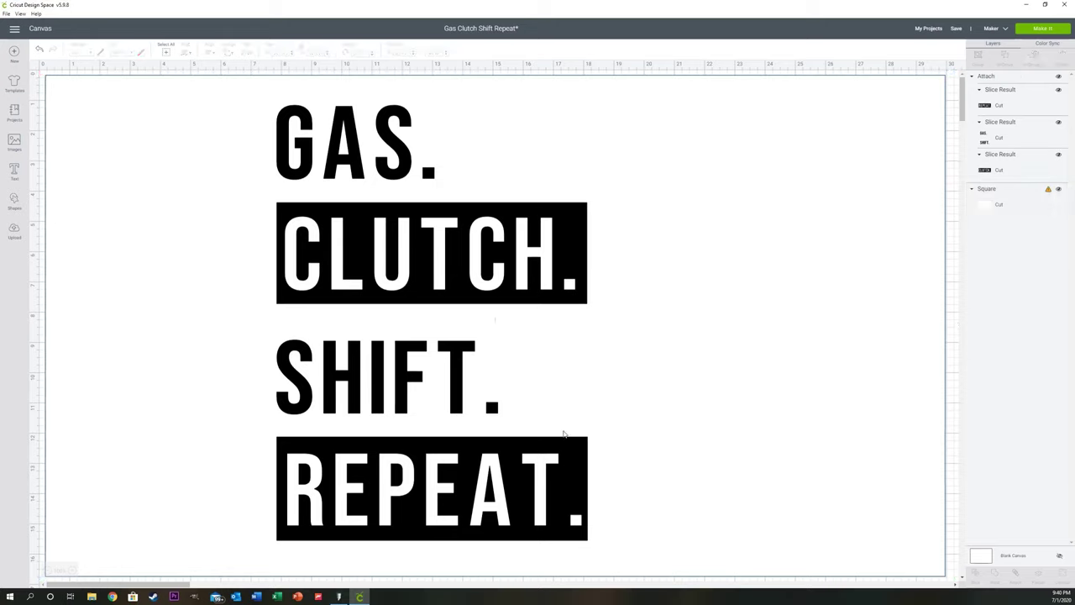
click(615, 328)
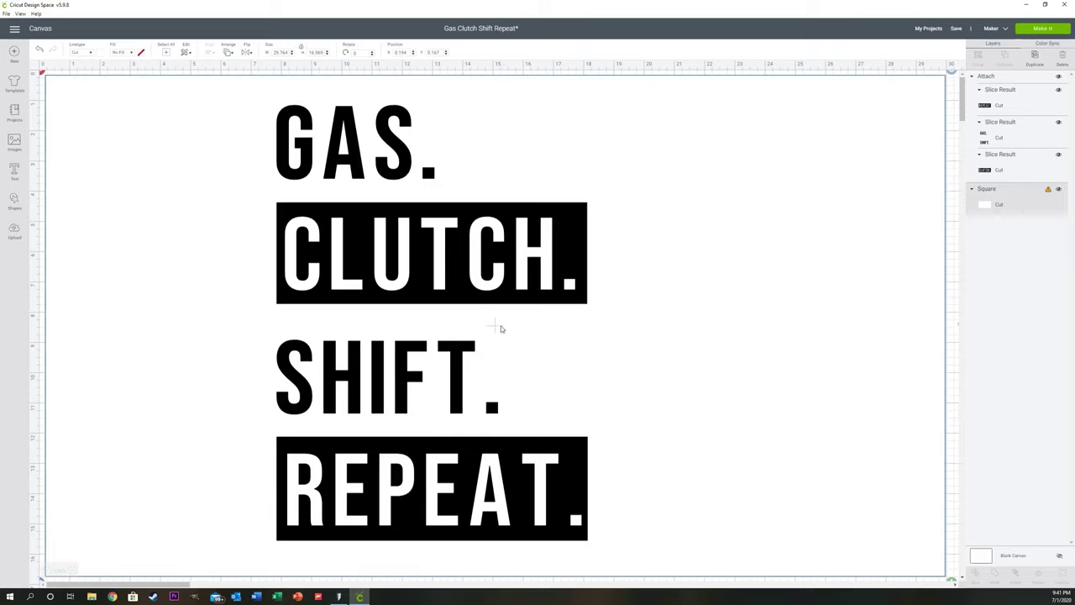
Take a new Snipping Tool capture of the area containing the whole design
click(42, 261)
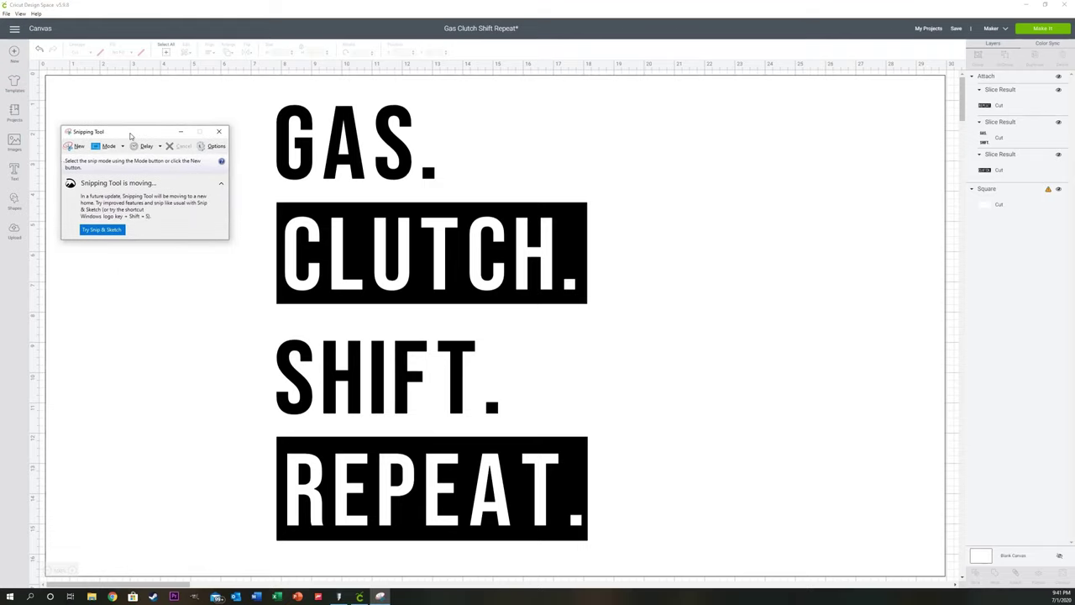
click(74, 148)
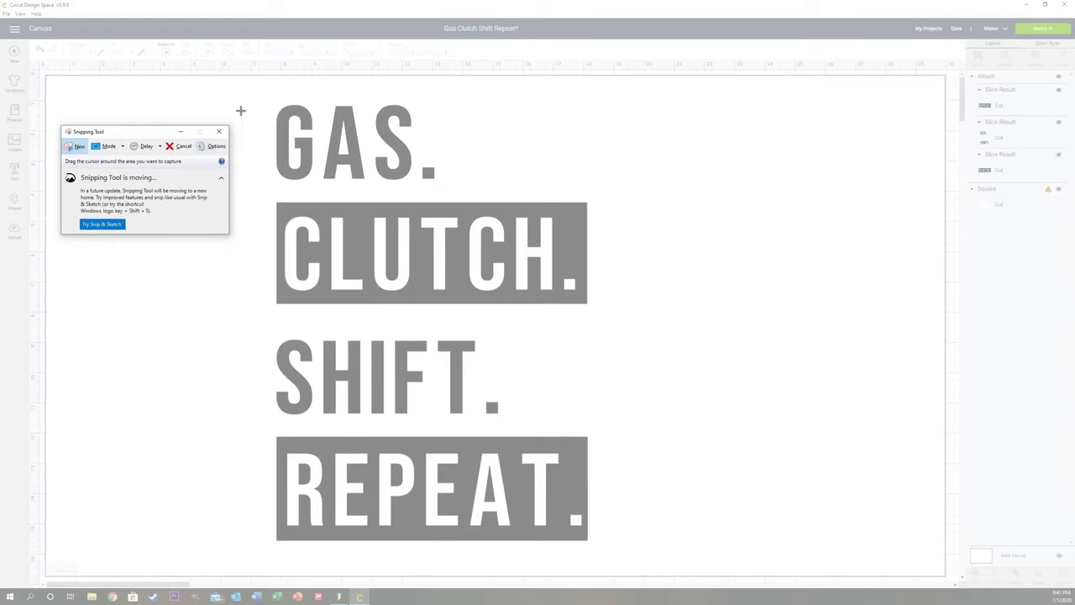
drag(144, 135, 38, 148)
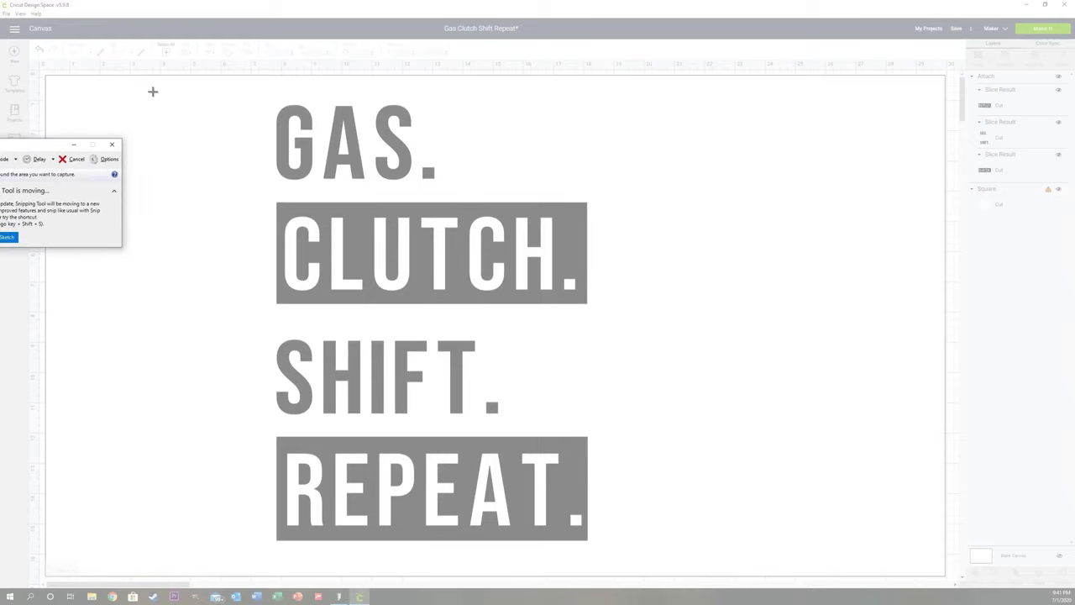
drag(153, 92, 723, 568)
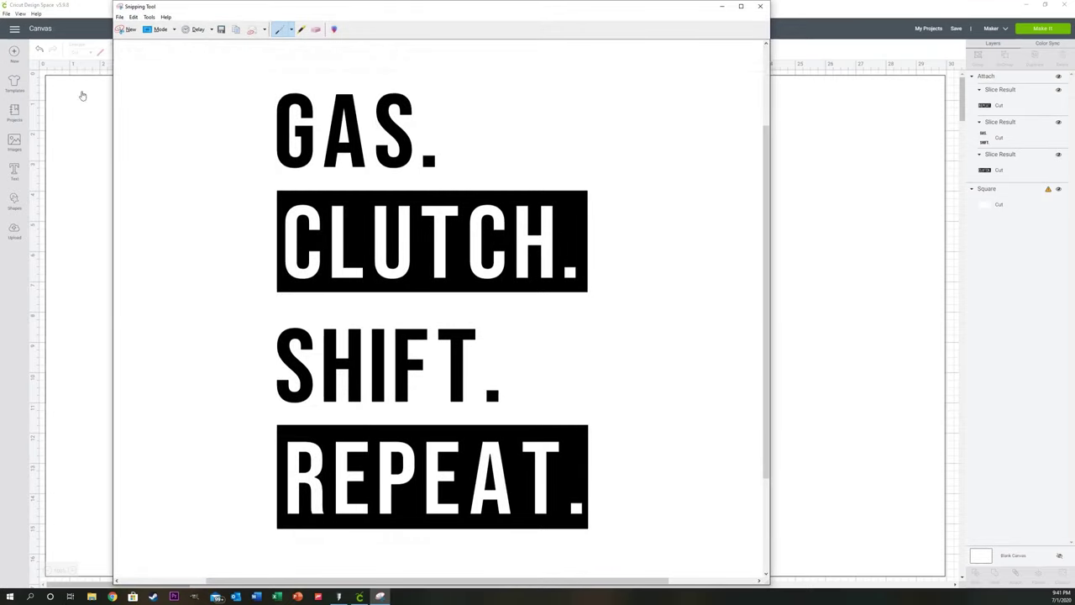
Save the snip to the Desktop as the PNG 'gas clutch shift repeat'
click(221, 30)
click(147, 84)
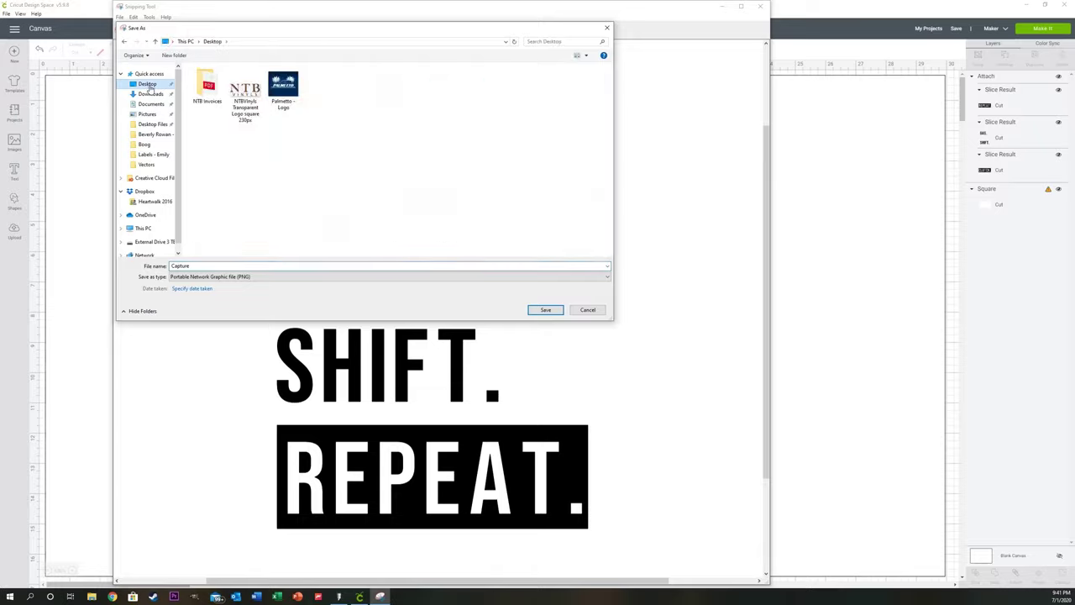
click(178, 265)
text(c)
text(as clutch shift repea)
click(544, 310)
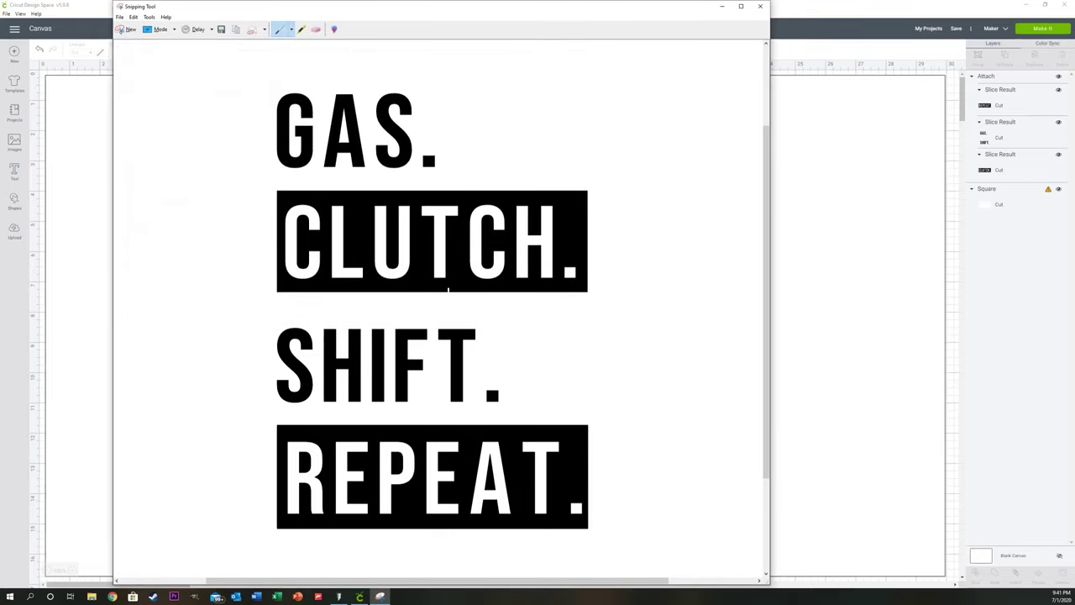
Close Snipping Tool and place the imported PNG at the page's upper left in VinylMaster Pro
click(759, 6)
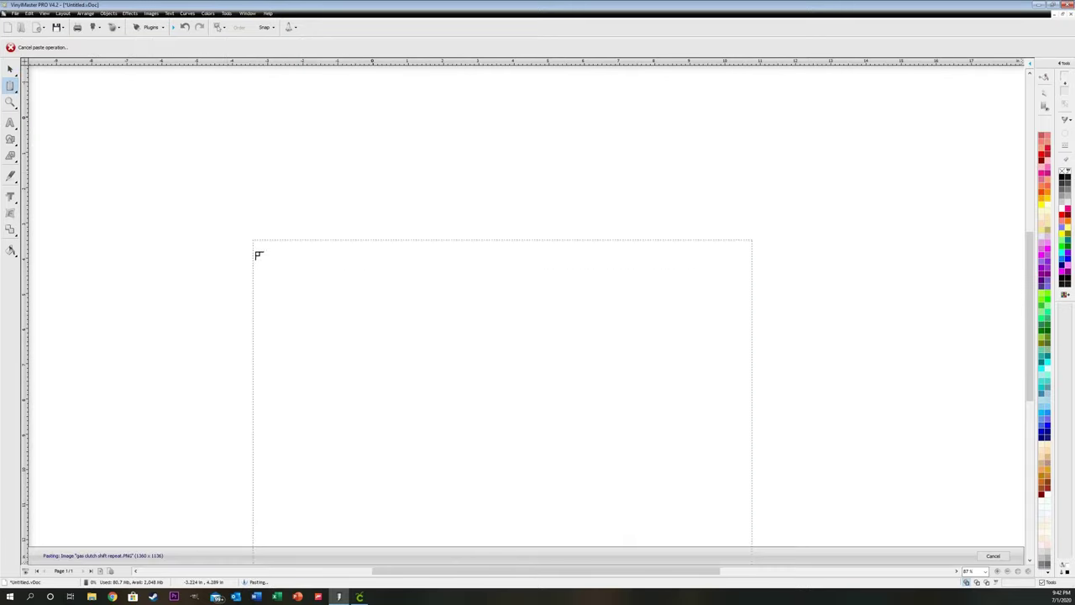
click(195, 107)
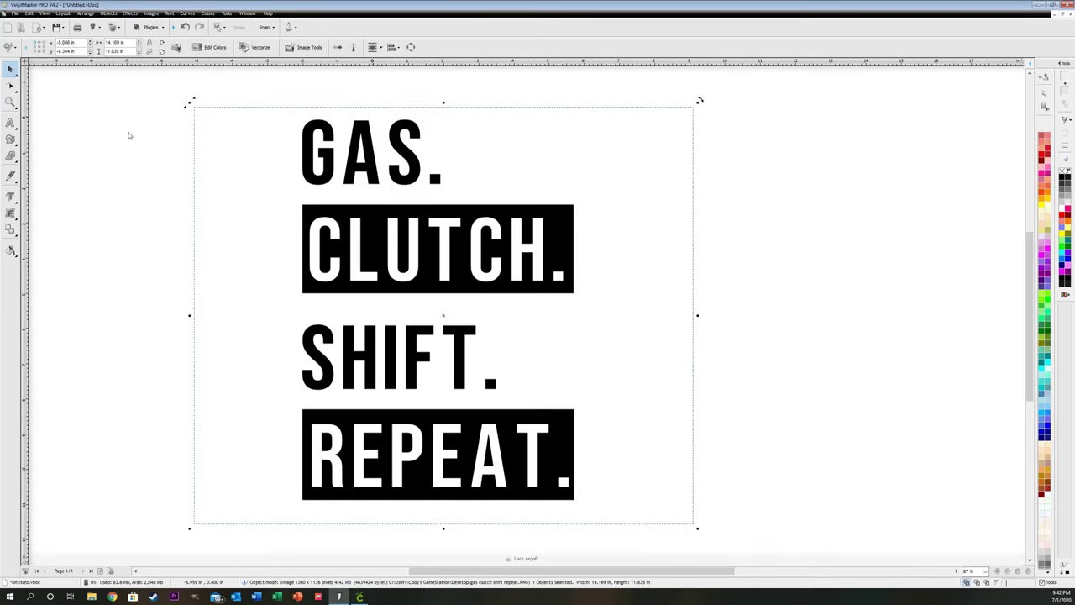
Vectorize the placed image with 1. Trace and accept the resulting vector shapes
click(256, 47)
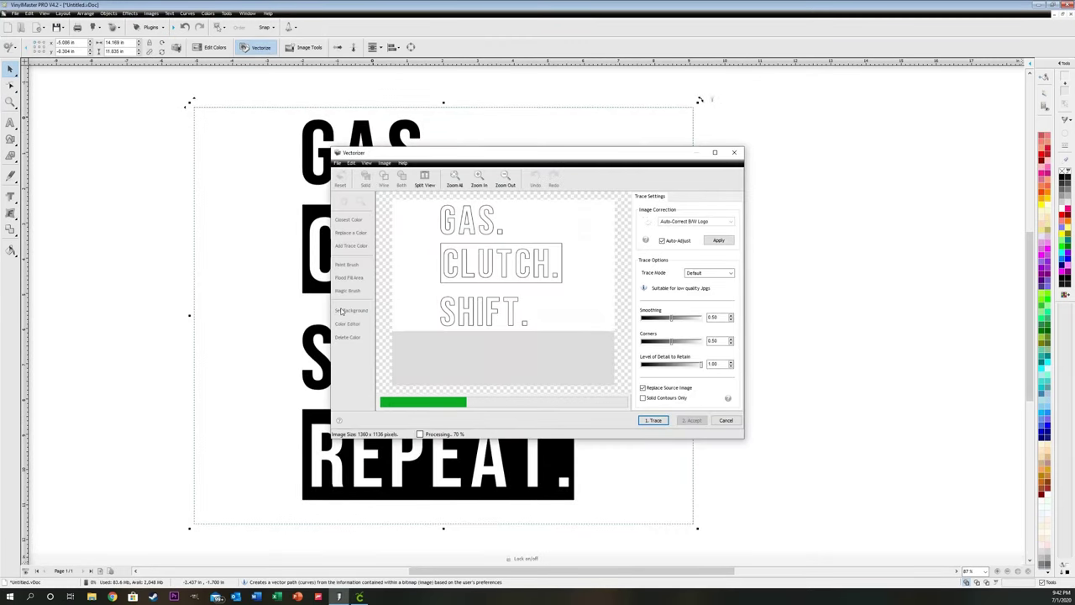
click(659, 422)
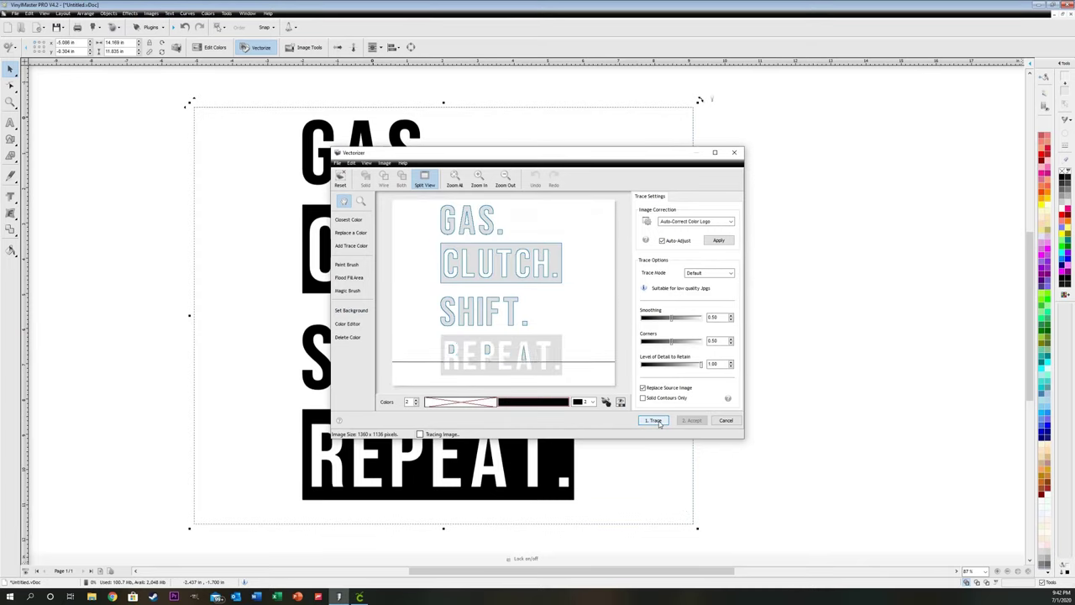
click(690, 420)
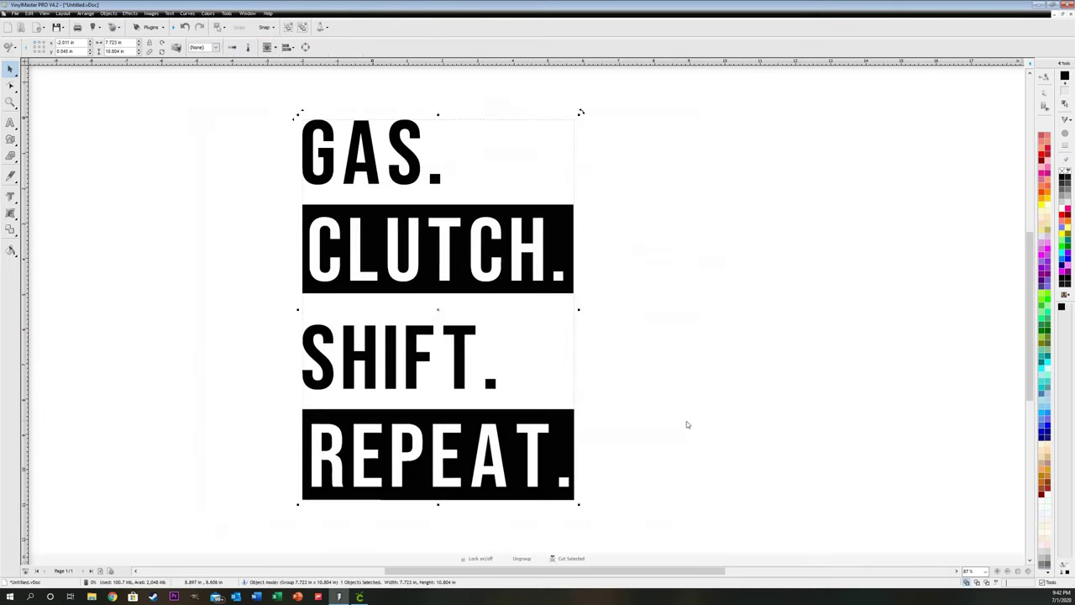
mouse_move(560, 250)
mouse_down()
mouse_move(638, 260)
mouse_move(643, 242)
mouse_move(577, 234)
mouse_up()
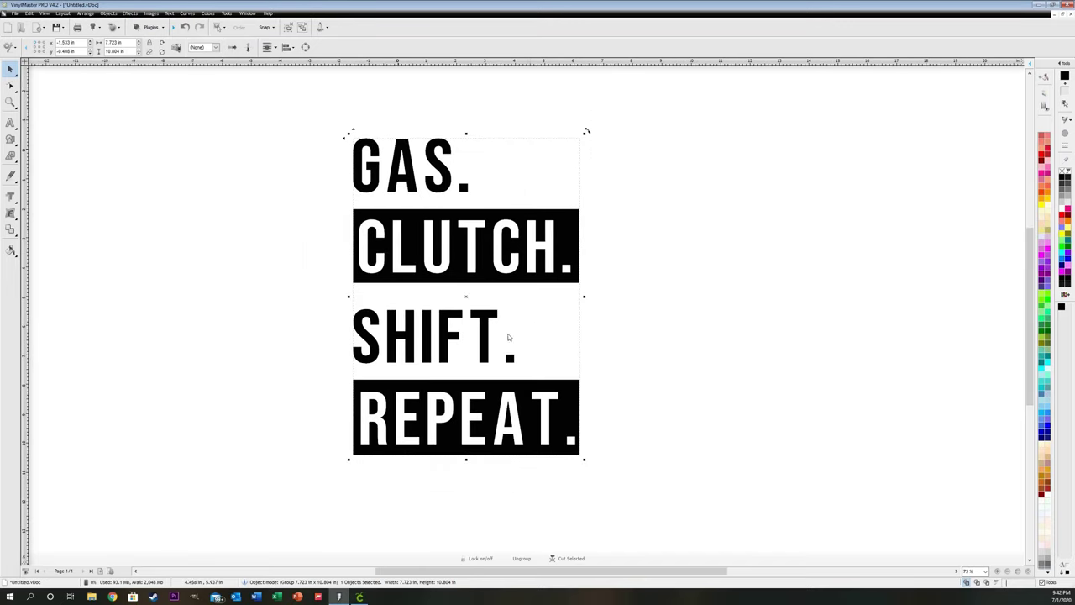
Ungroup the traced artwork into separate pieces
click(593, 370)
scroll(578, 418, down, 1)
click(578, 417)
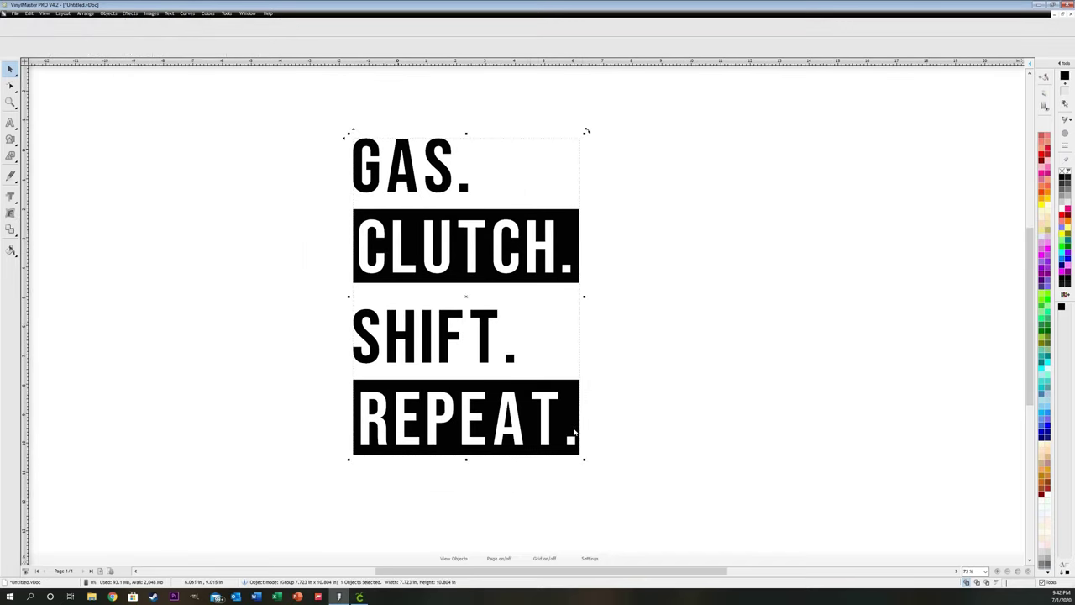
click(523, 559)
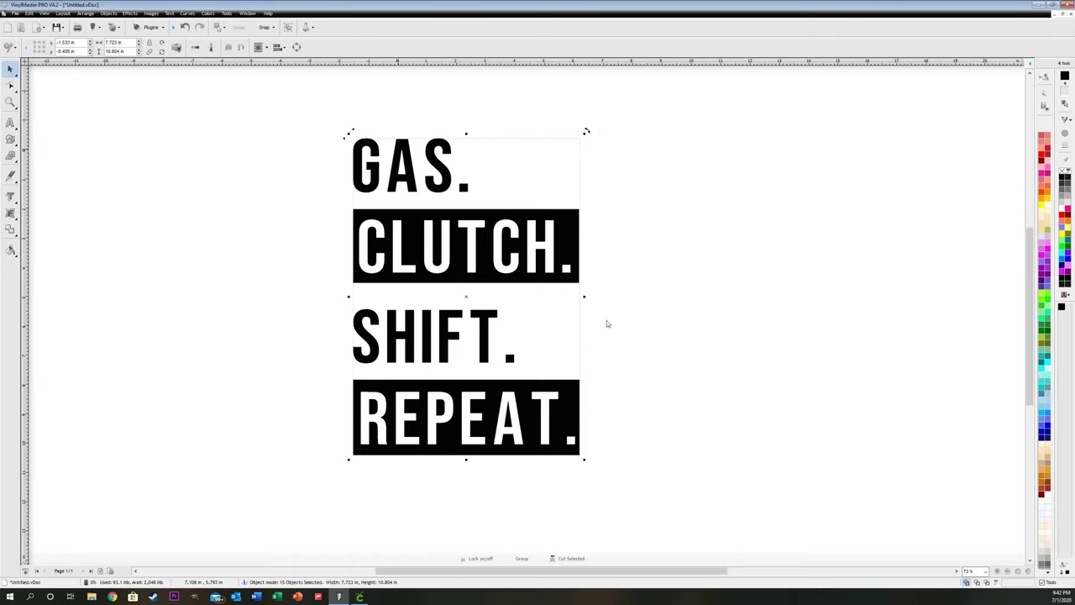
click(636, 259)
Pull apart the CLUTCH. block, GAS's S and period, and SHIFT's T and I
drag(578, 243, 690, 237)
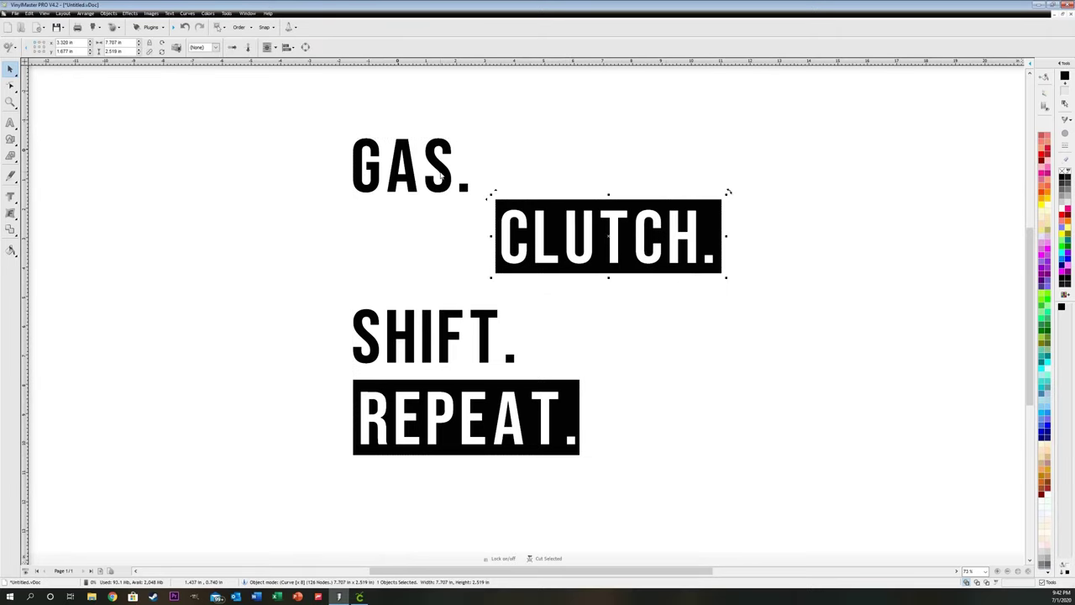
drag(438, 164, 505, 150)
drag(463, 186, 466, 233)
drag(480, 322, 461, 265)
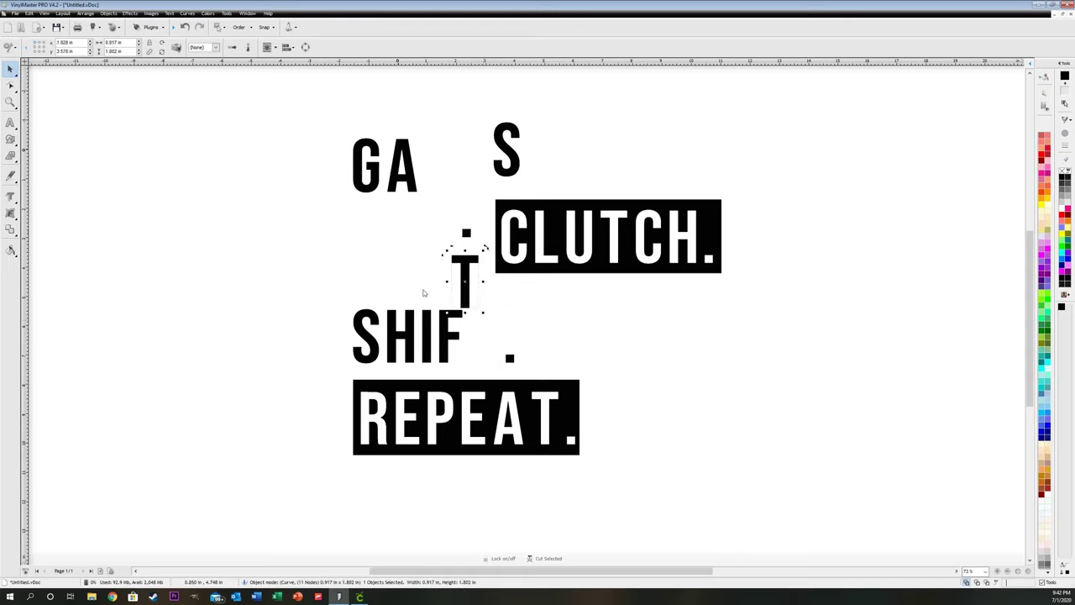
drag(424, 323, 381, 254)
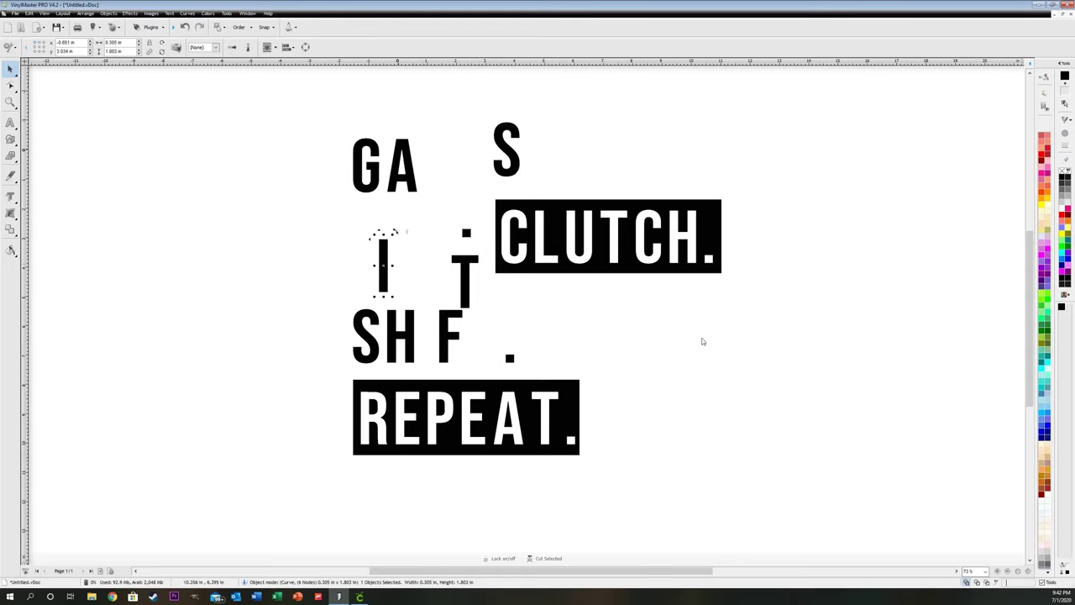